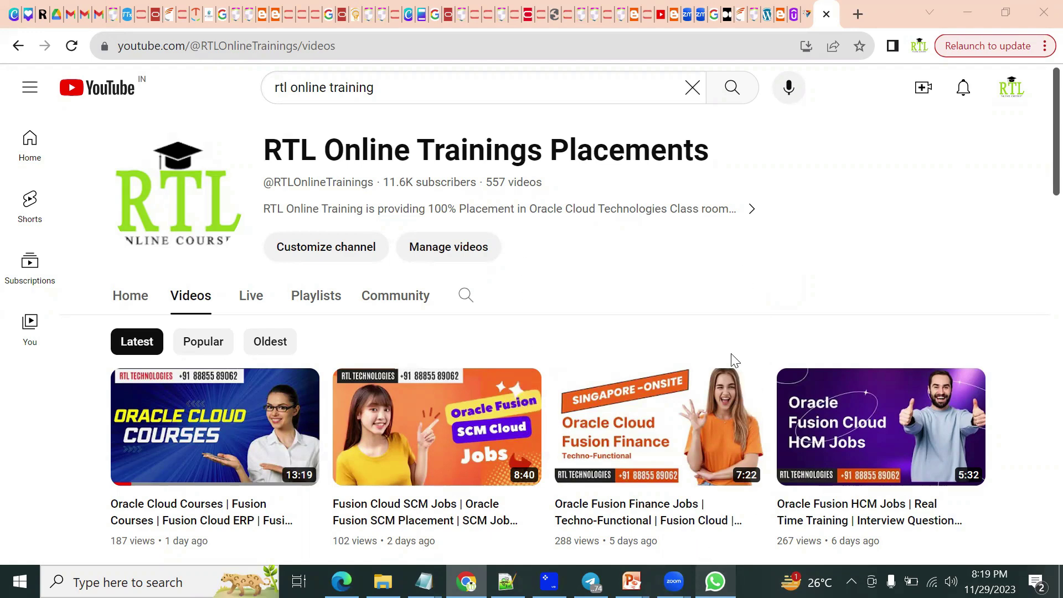
Step: Bring up the shared WhatsApp photos of the invoice entry form
click(715, 582)
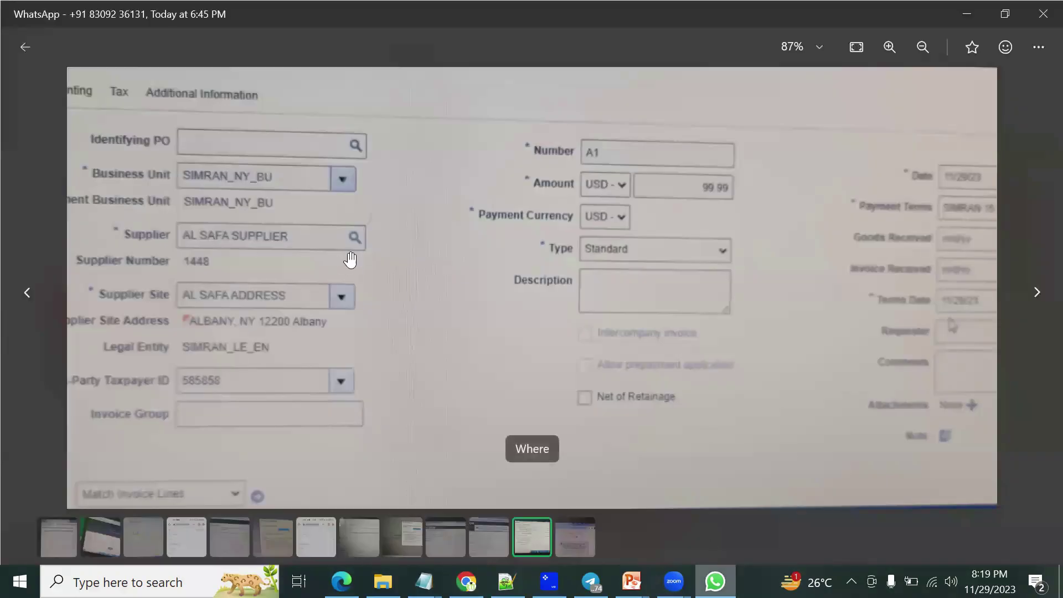
Step: Zoom in and out on the shared invoice form photo to read it
scroll(351, 257, up, 1)
scroll(356, 258, down, 3)
scroll(391, 254, down, 1)
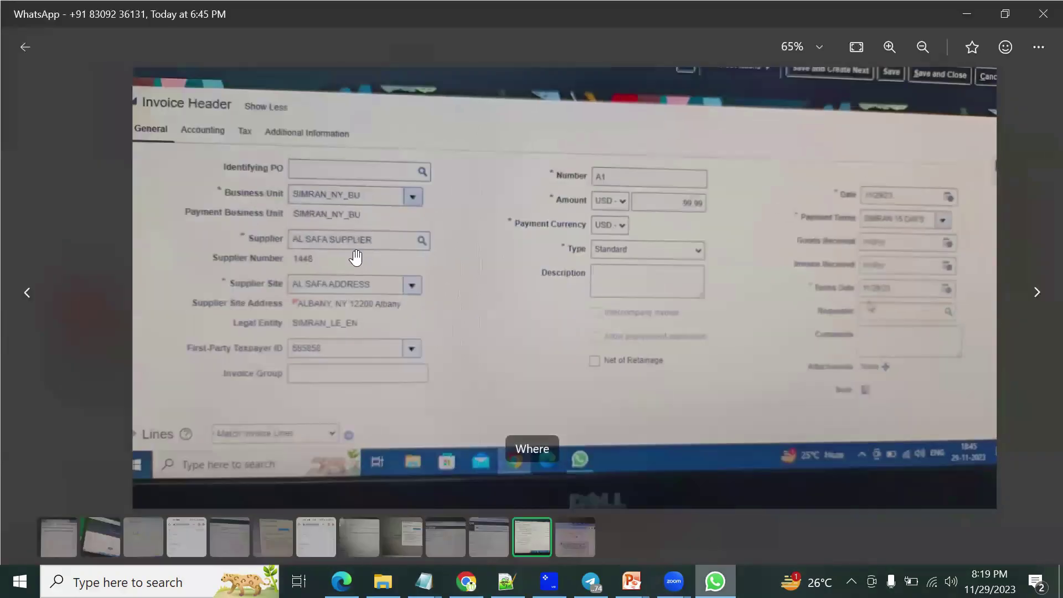
scroll(455, 277, up, 1)
scroll(455, 276, up, 2)
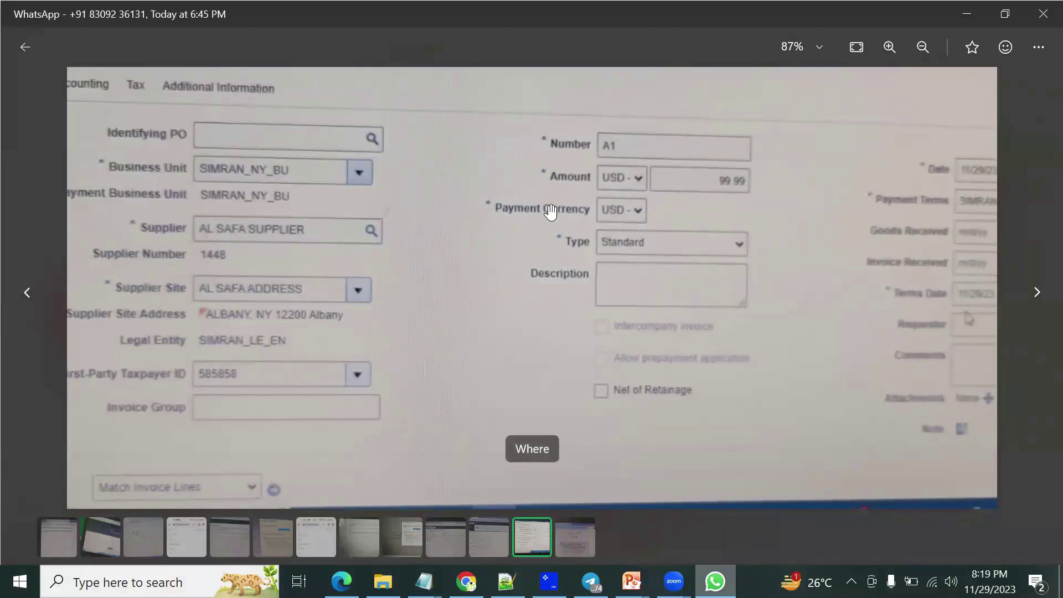
Step: Move to the accounting-period error photo, enlarge it, then go to the invoice-lines error photo
click(576, 531)
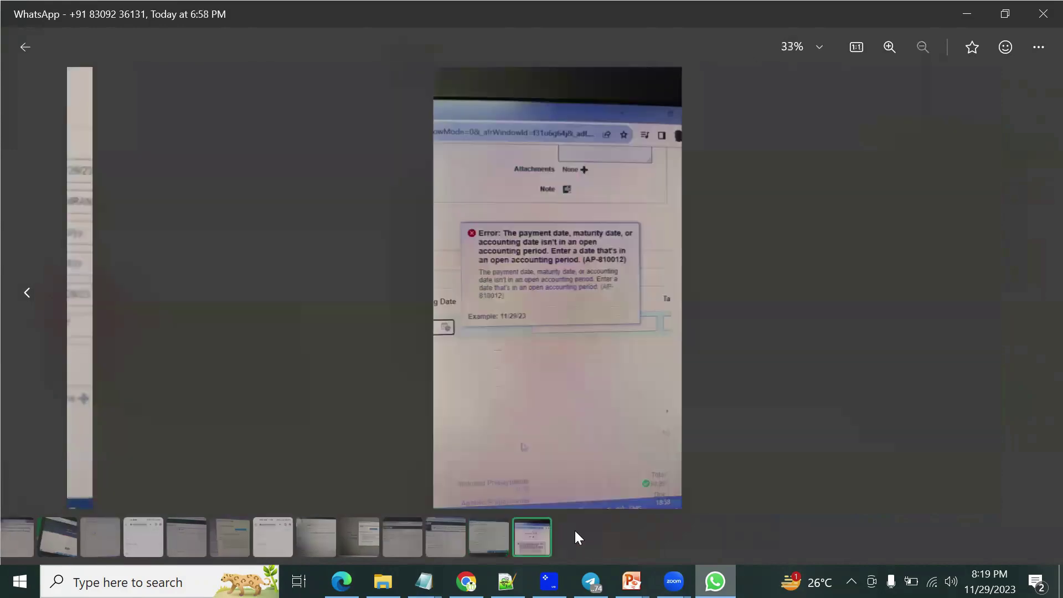
scroll(494, 254, up, 3)
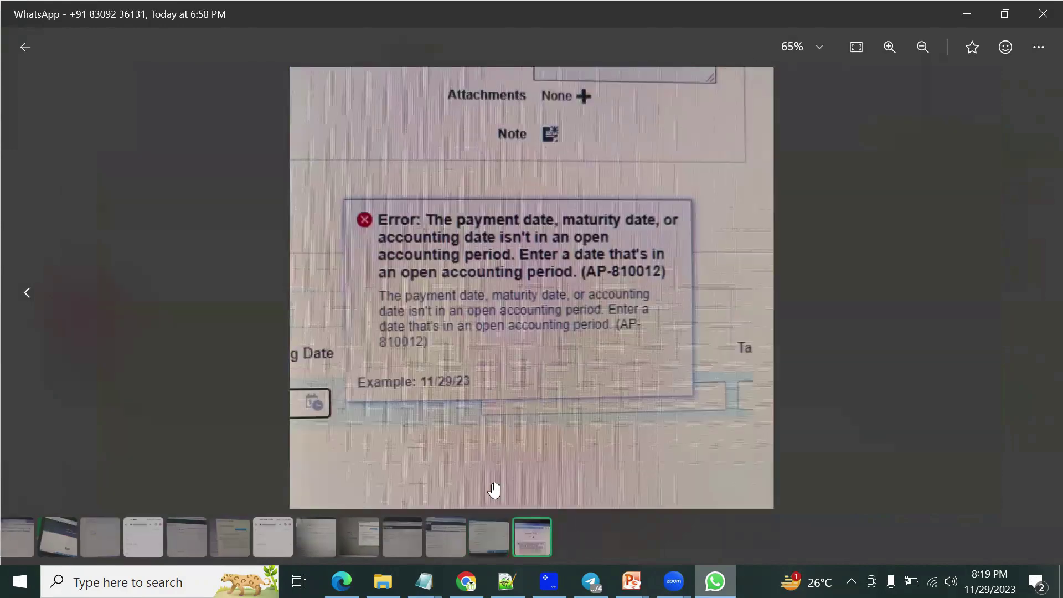
click(490, 535)
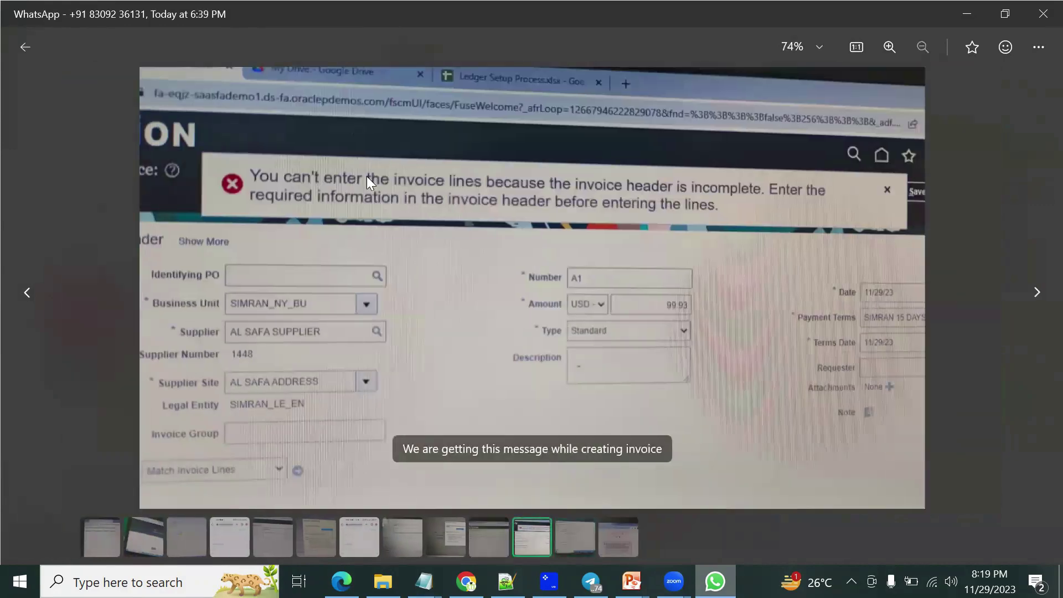
Step: Enlarge the incomplete-header error photo for invoice A1 of USD 99.93
scroll(475, 185, up, 2)
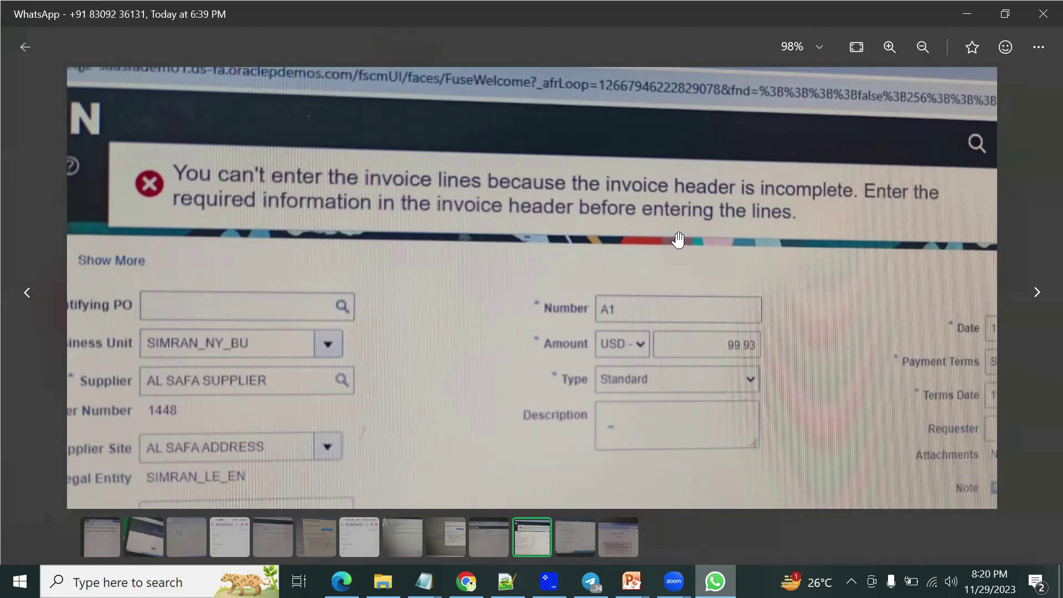
Step: View the next invoice-form photo, then show the Oracle Fusion list of work areas
click(1034, 293)
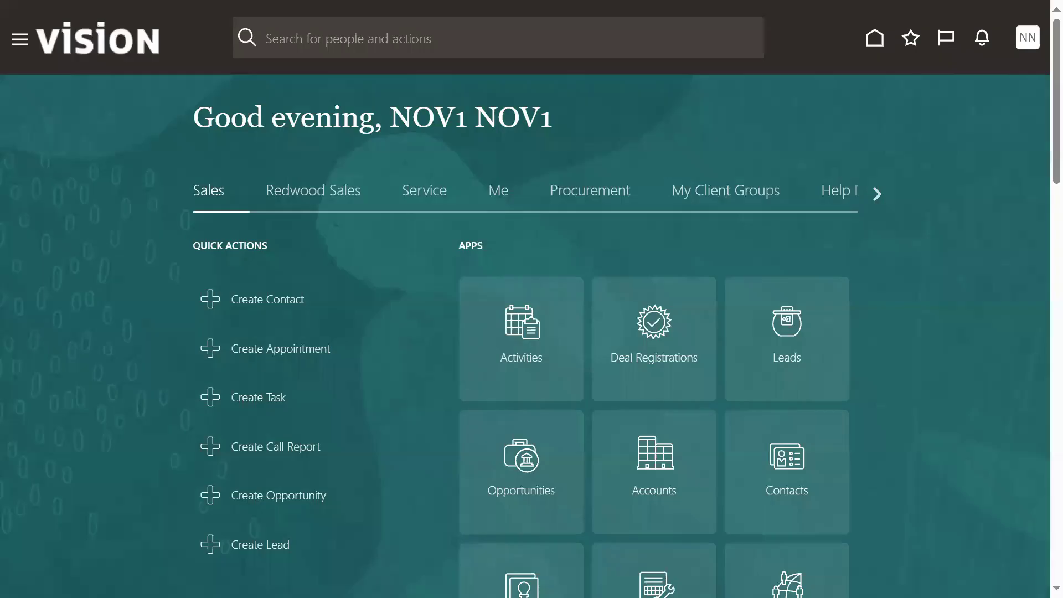
click(33, 38)
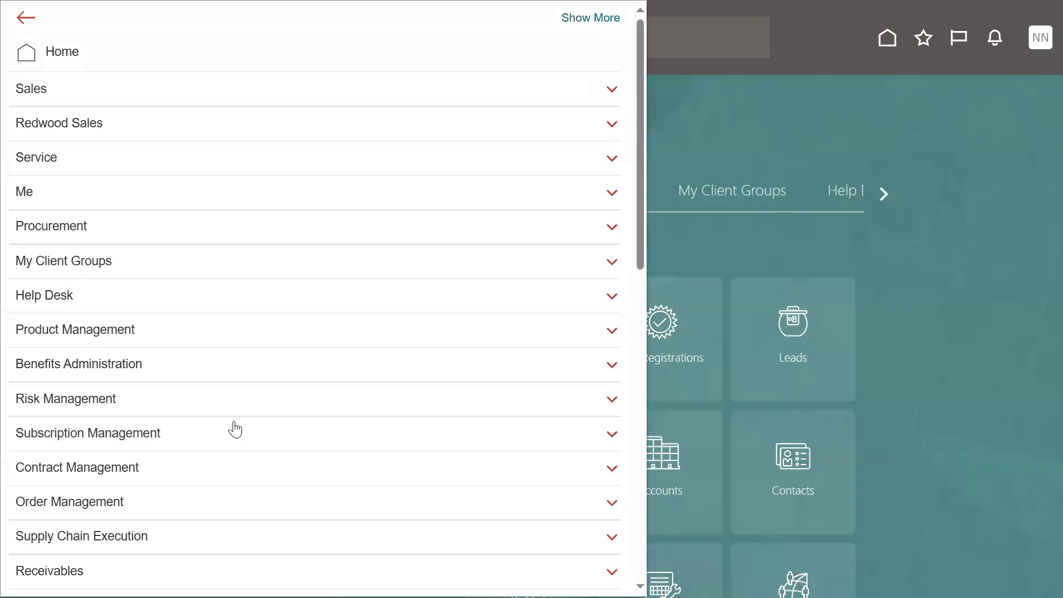
Step: Scroll the Navigator down to Tools to reach Reports and Analytics
scroll(186, 468, down, 3)
scroll(187, 469, down, 5)
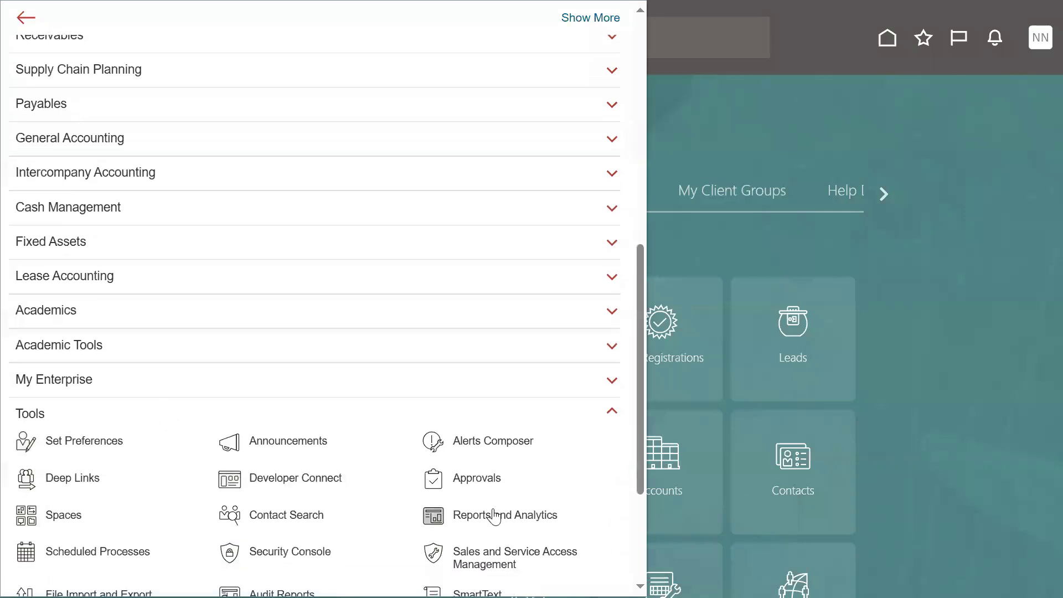
scroll(496, 499, down, 2)
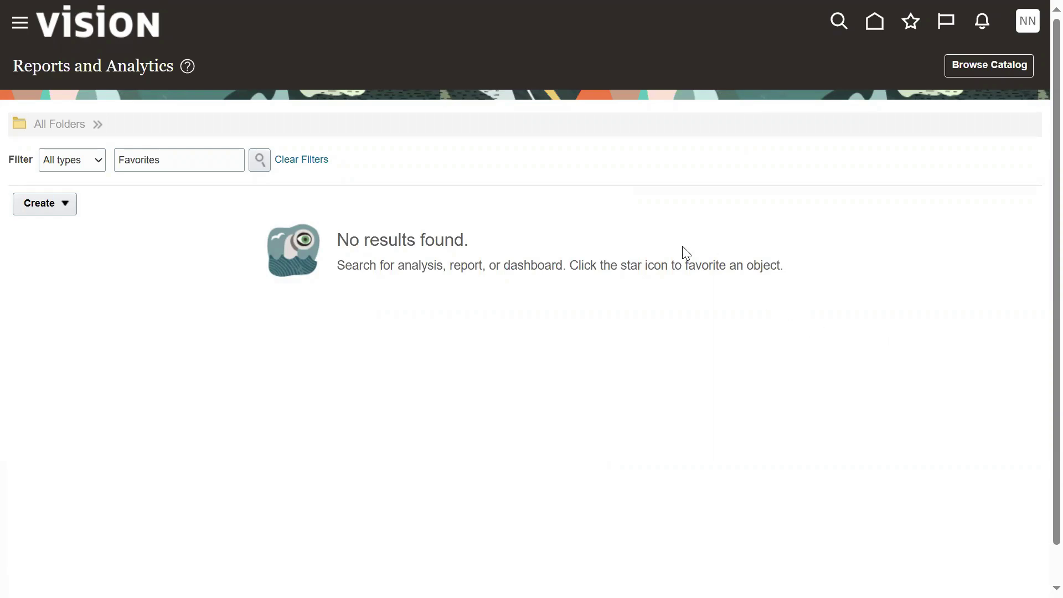
Step: Create a new report, cancel and confirm leaving its wizard, and start a new data model
click(34, 204)
click(44, 228)
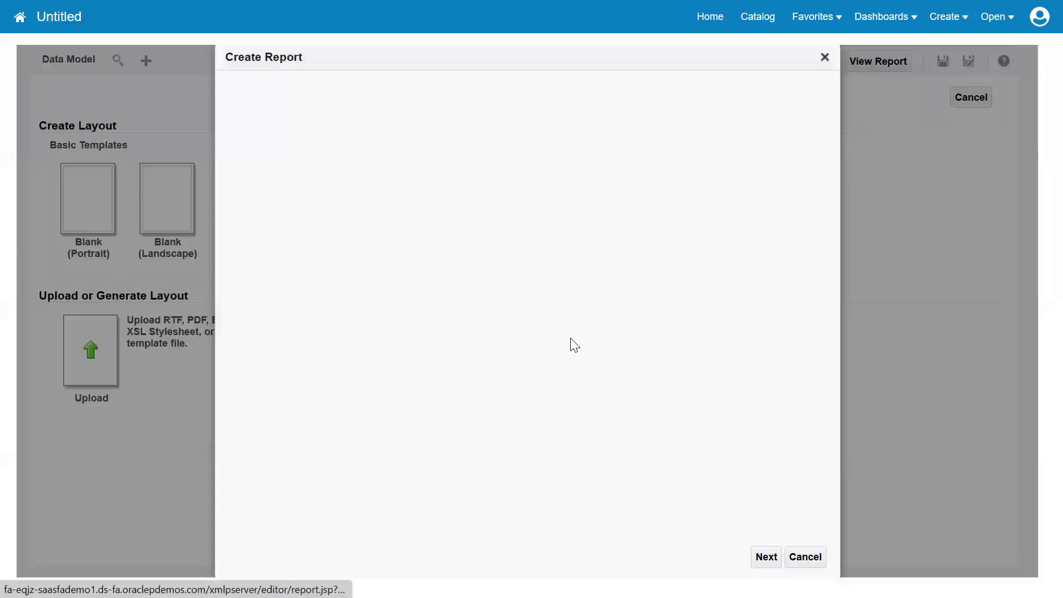
click(765, 557)
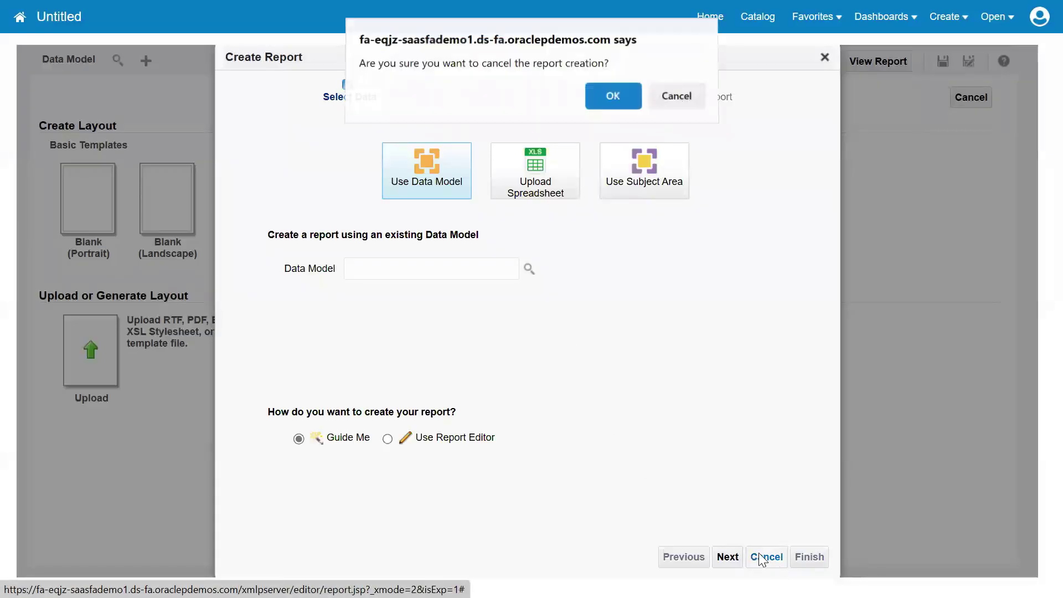
click(604, 99)
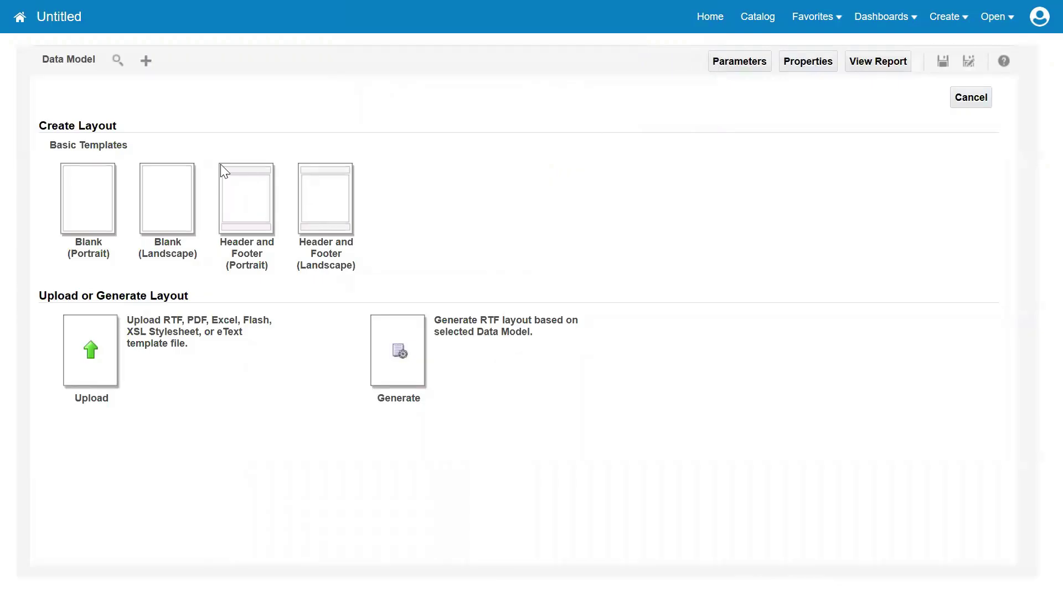
click(147, 63)
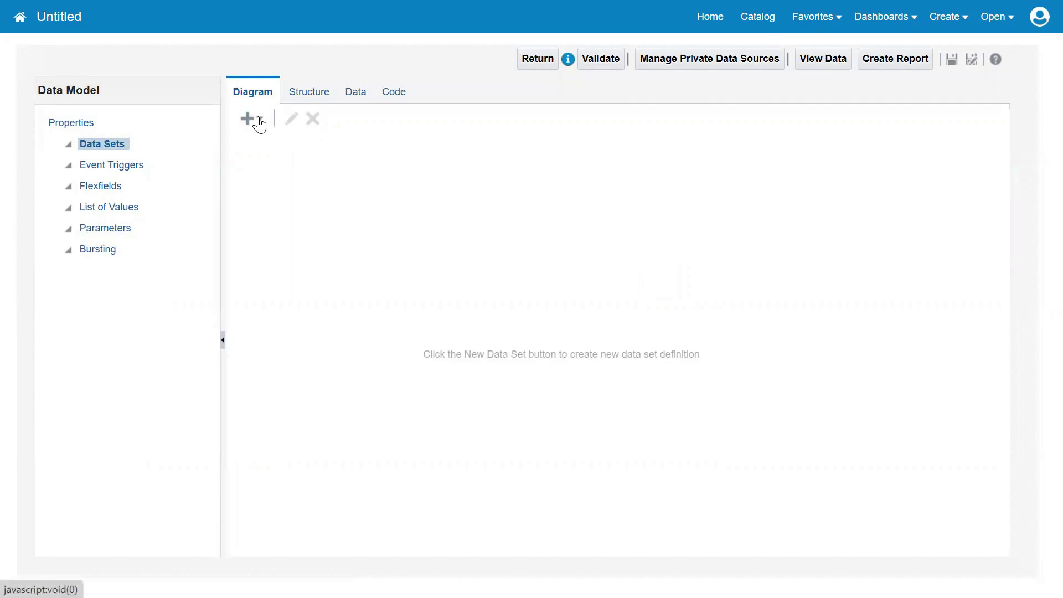
Step: Show the list of new data set types in the data model editor
click(256, 118)
Step: Create a SQL query data set named ORA_FBDI using the ApplicationDB_FSCM data source
click(257, 145)
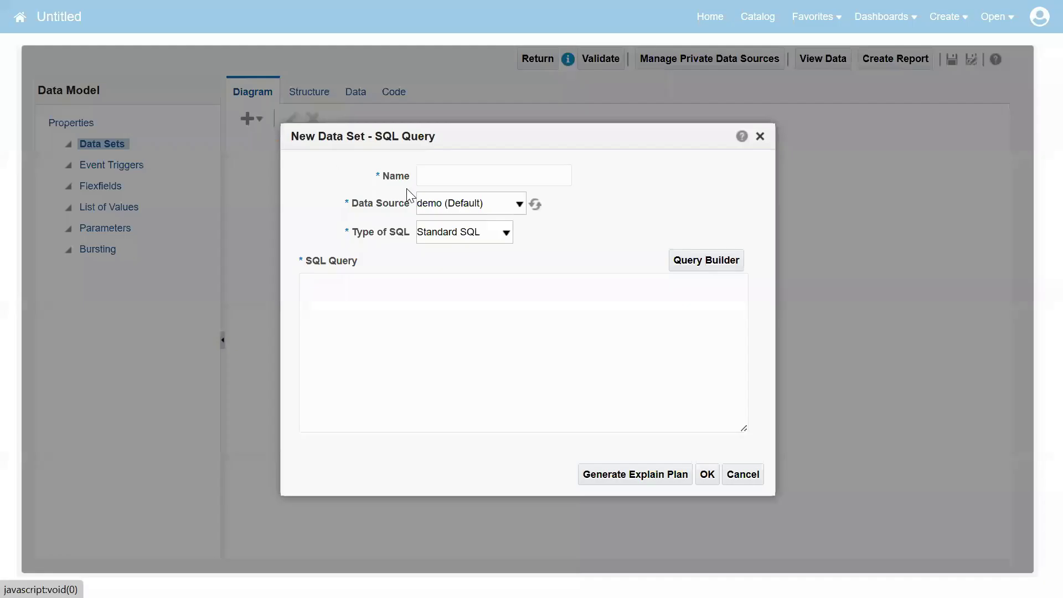
click(539, 175)
click(510, 221)
click(516, 204)
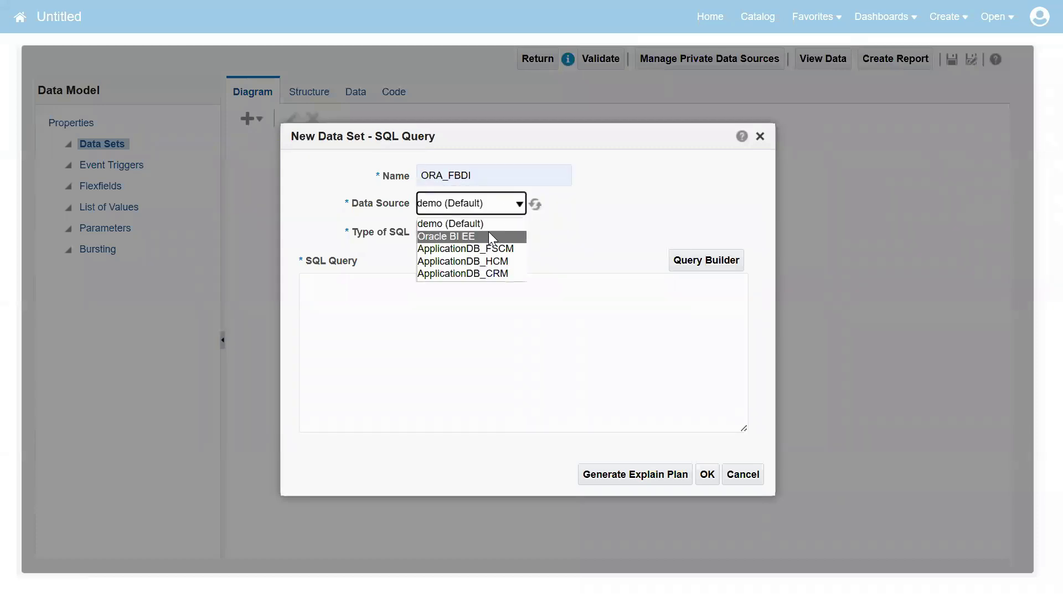
click(478, 249)
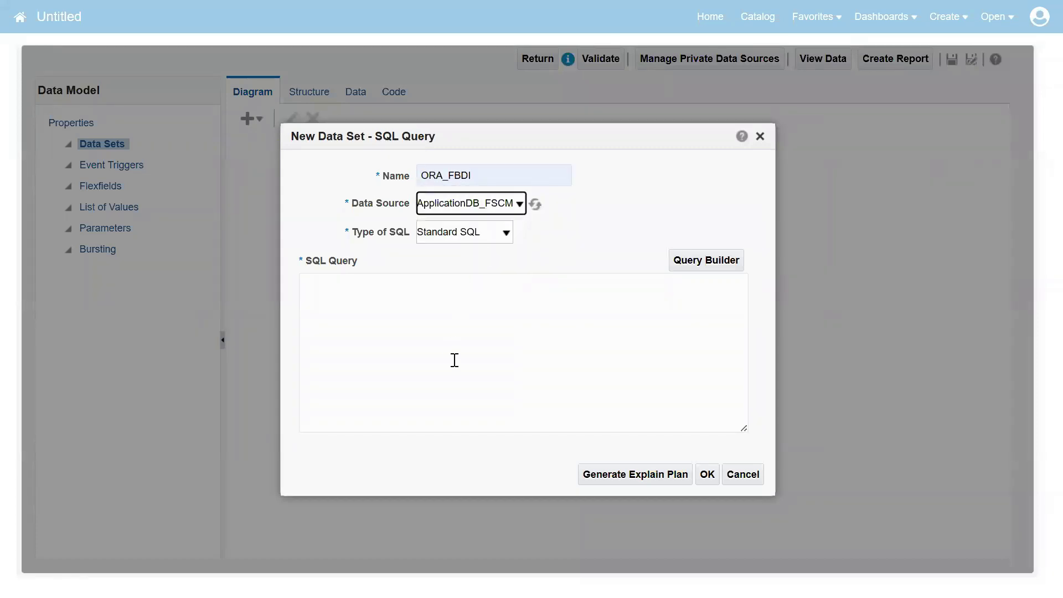
Step: Enter the query SELECT * FROM AP_INVOICE_ALL WHERE INVOICE_NUM = 'A1' and submit it
click(453, 360)
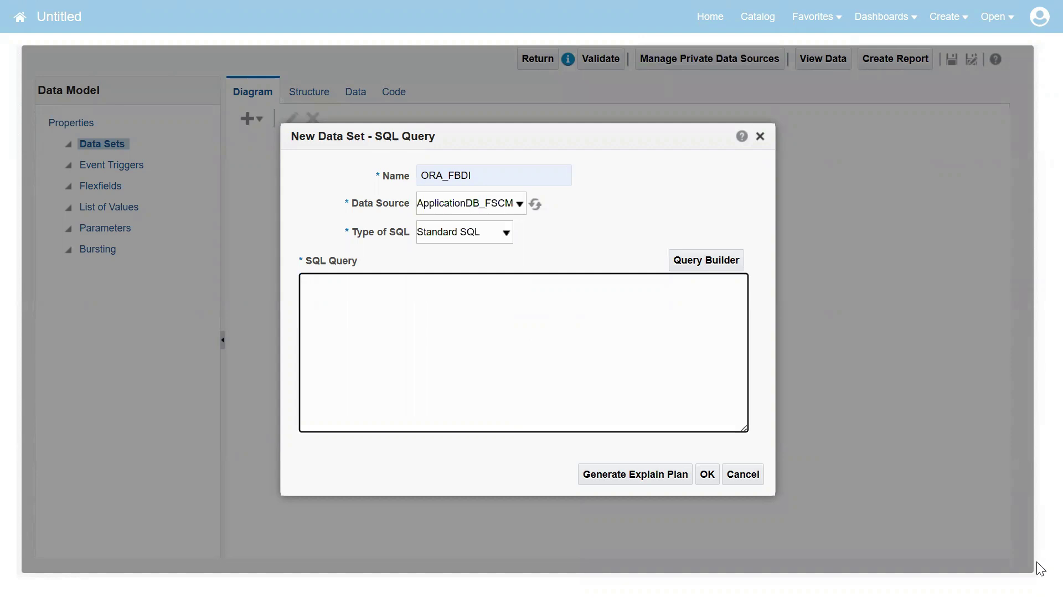
text(SELECT * FRON)
key(BackSpace)
key(BackSpace)
text(M AP_INV)
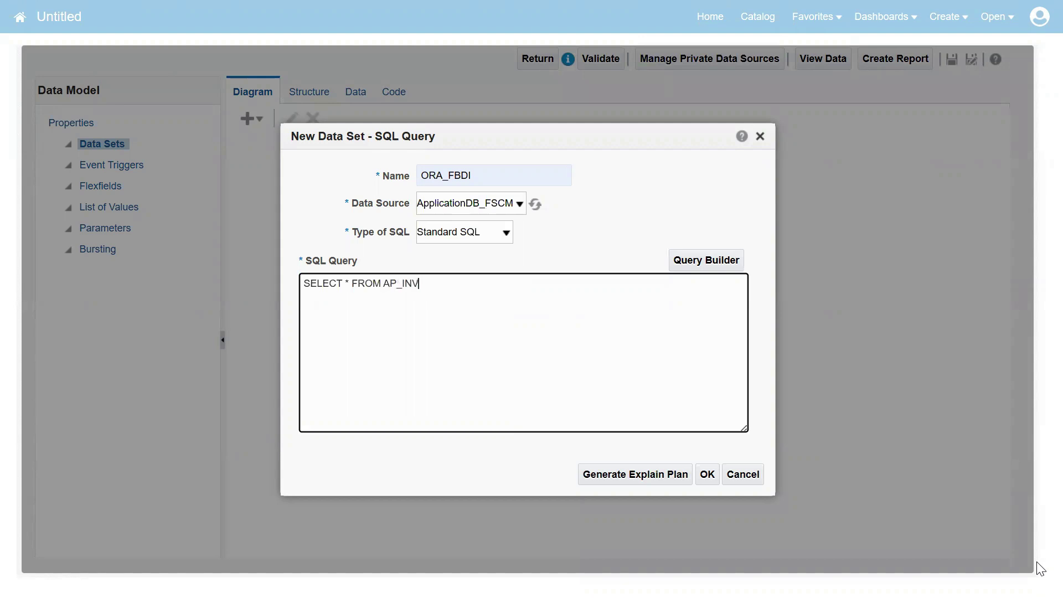
text(OICE_ALL)
key(Return)
key(Return)
text(WHERE)
text(INVOICE_N)
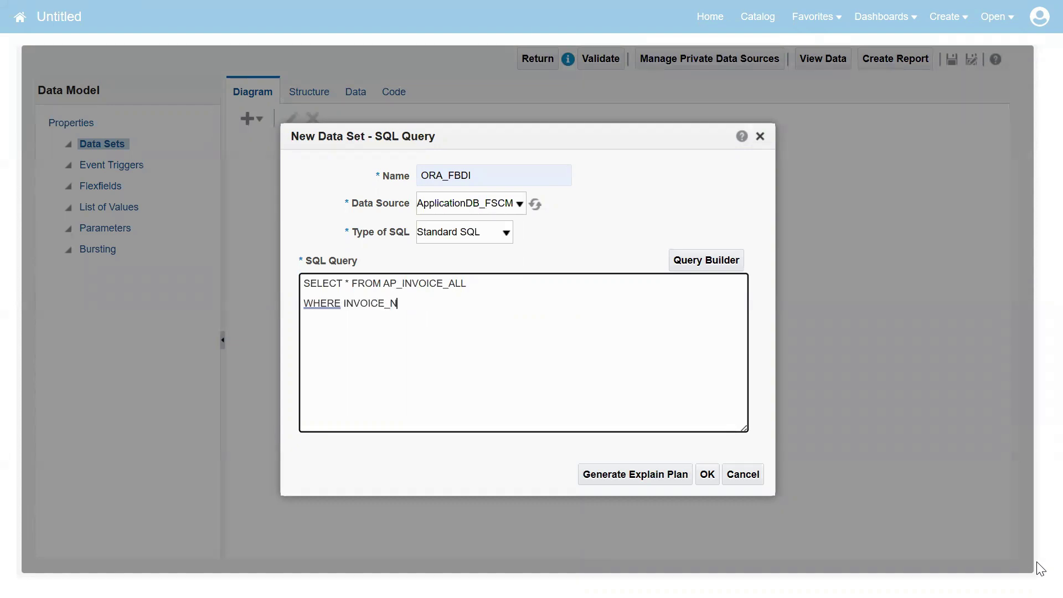
text(UM = 'A1)
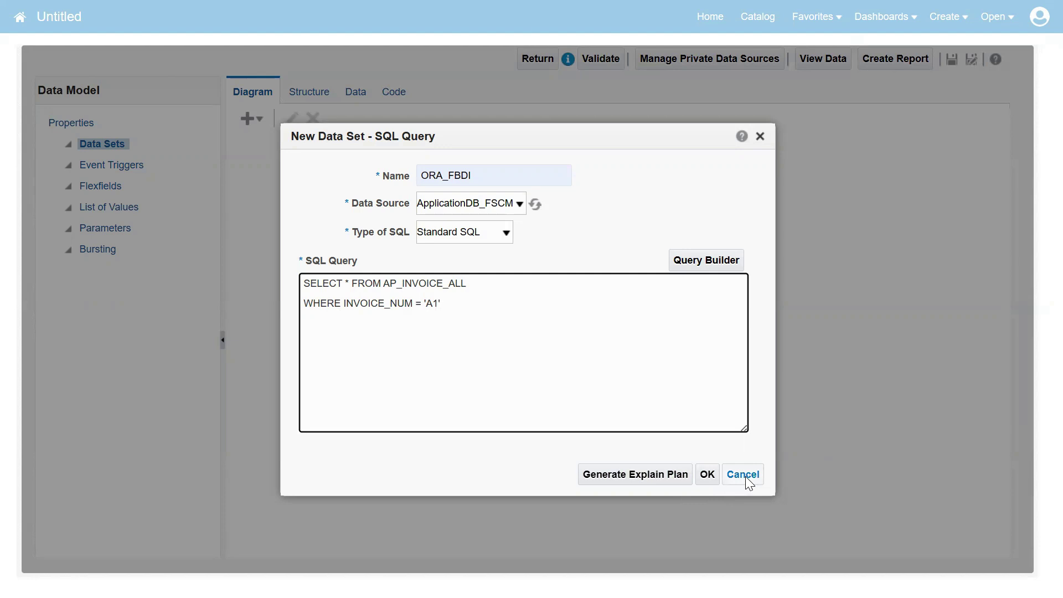
click(707, 475)
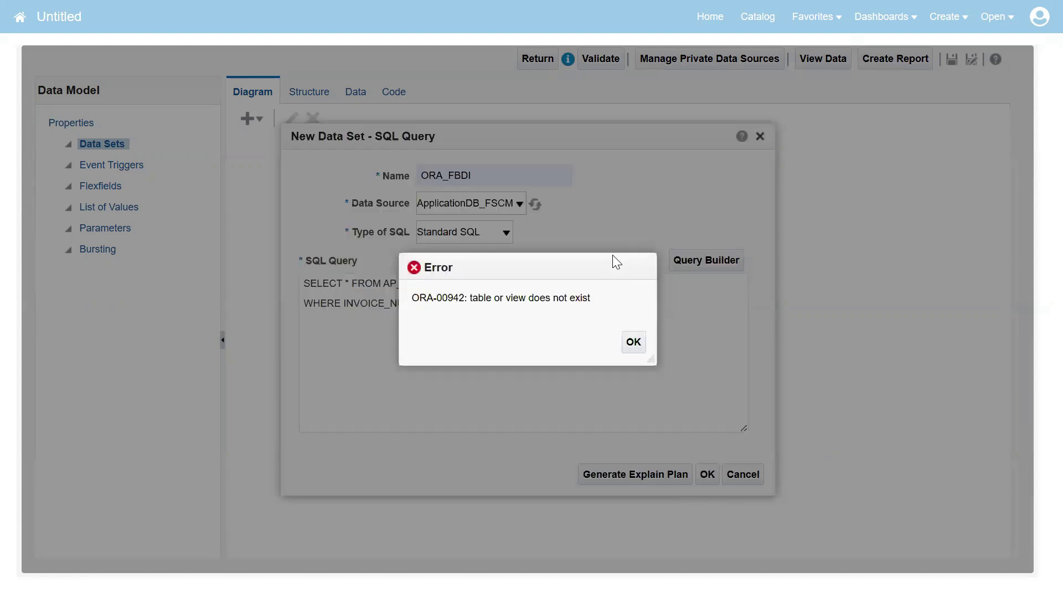
Step: Dismiss the ORA-00942 error, correct the table to AP_INVOICES_ALL, and resubmit
click(633, 341)
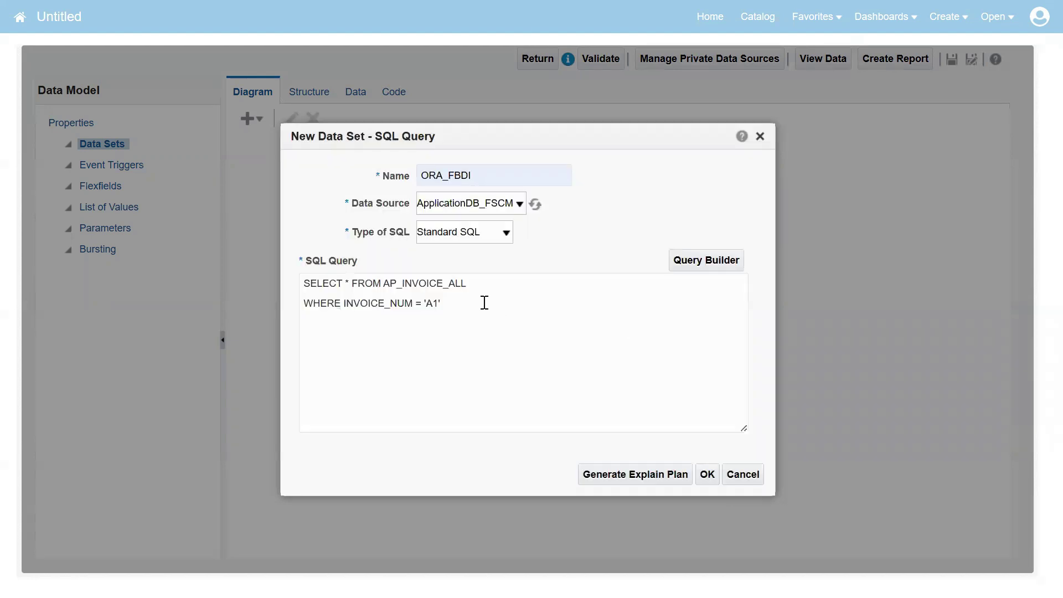
click(440, 284)
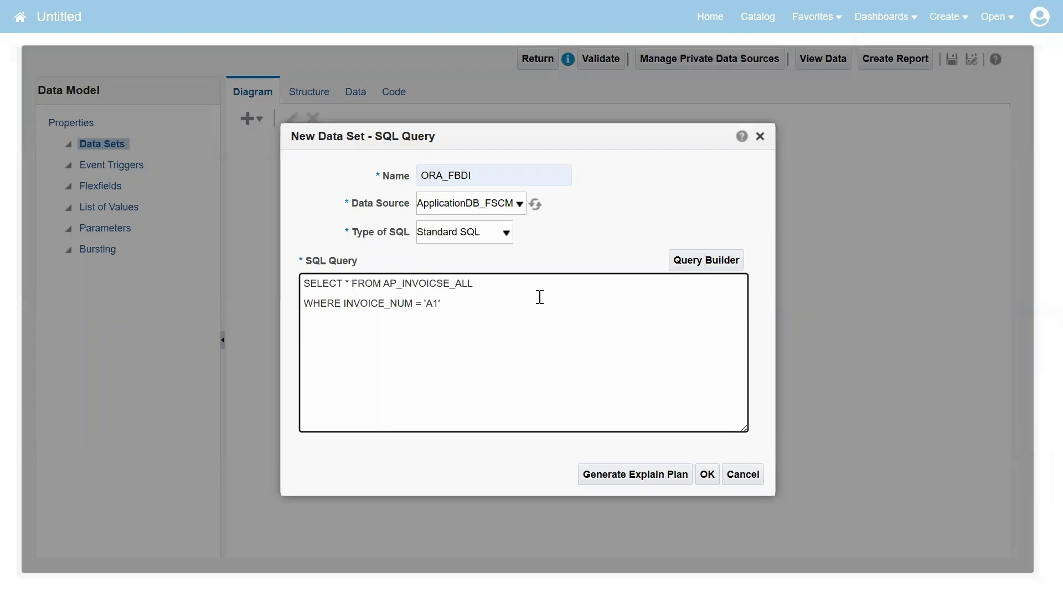
text(S)
click(711, 478)
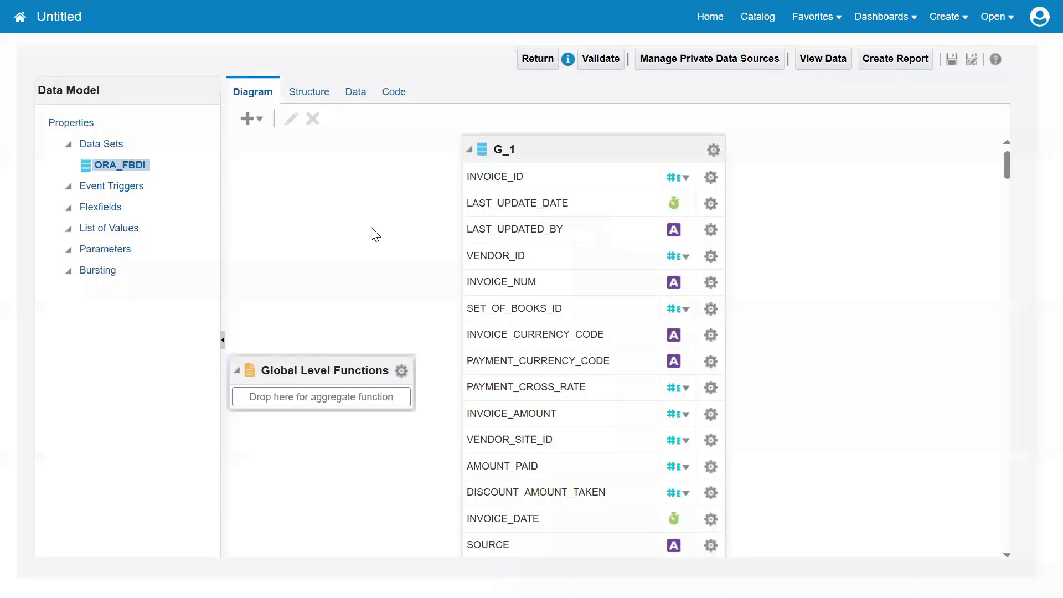
Step: Preview ORA_FBDI's invoice row in Table View, scrolled to CREATION_DATE and CREATED_BY
click(353, 96)
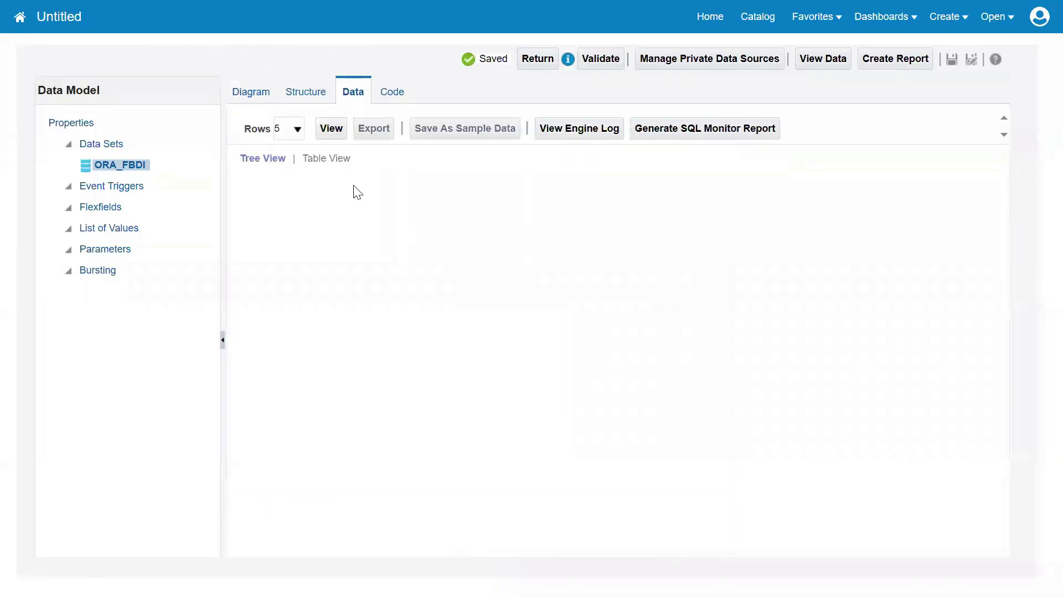
click(332, 128)
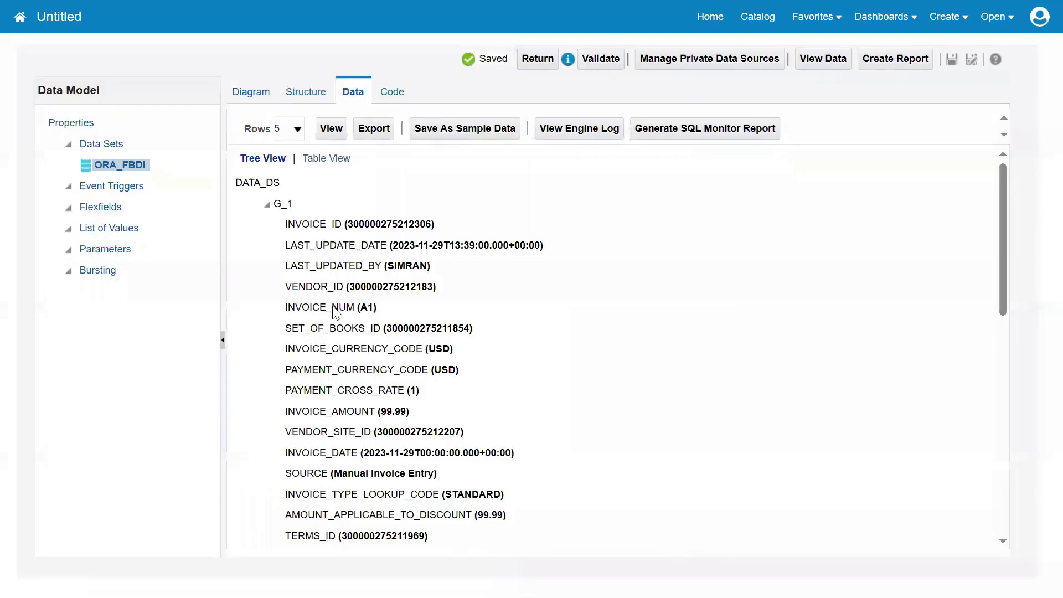
click(327, 159)
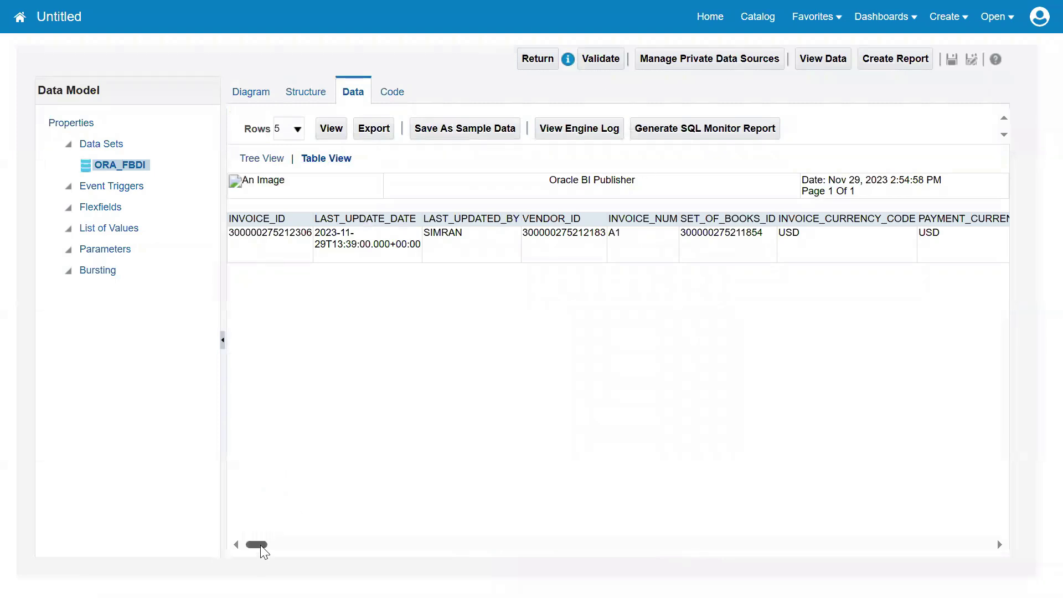
drag(256, 546, 325, 552)
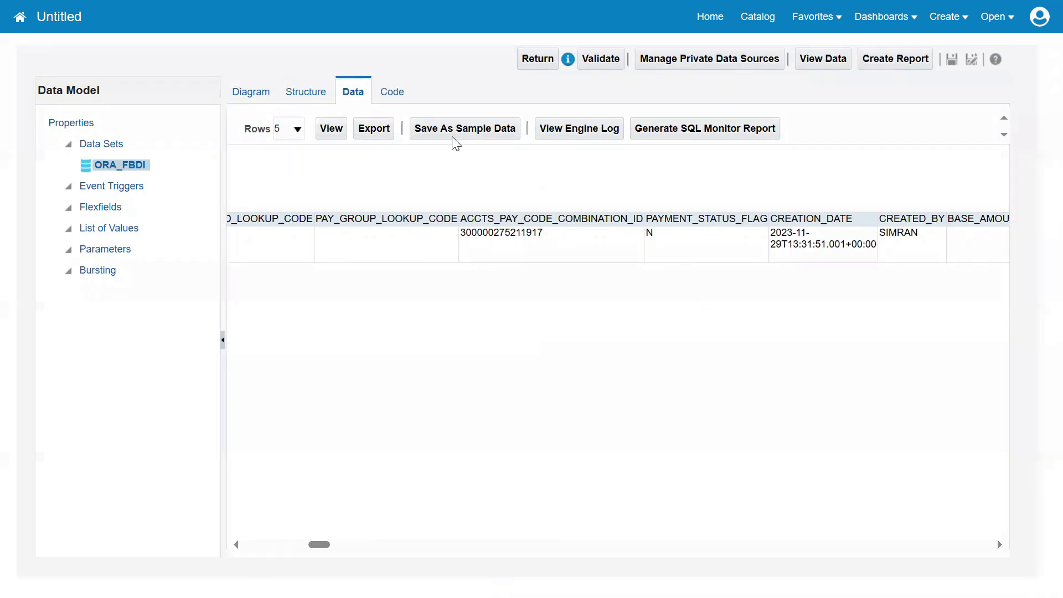
drag(959, 319, 735, 179)
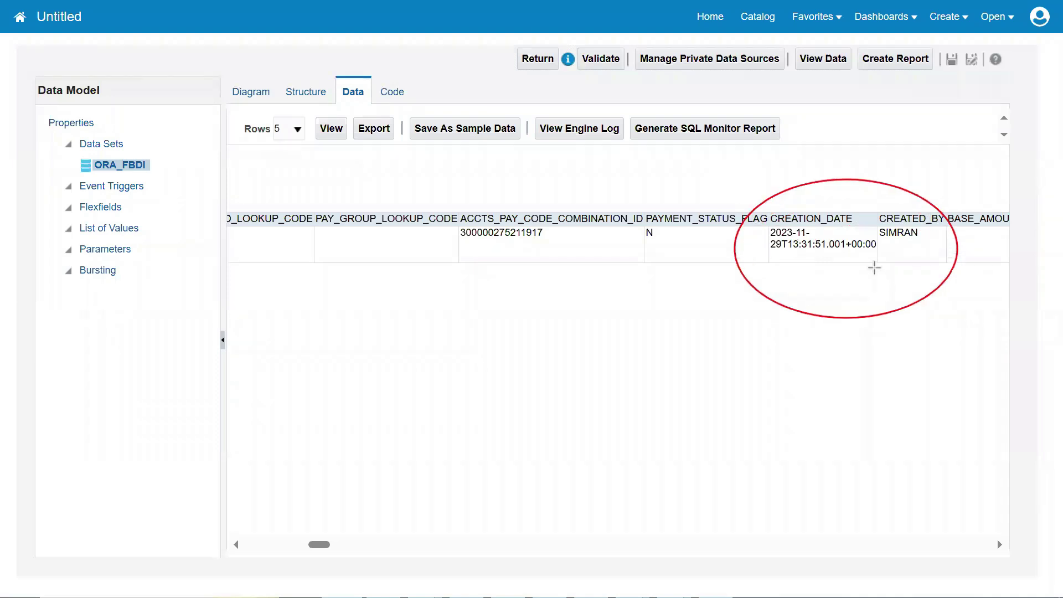
drag(930, 248, 859, 223)
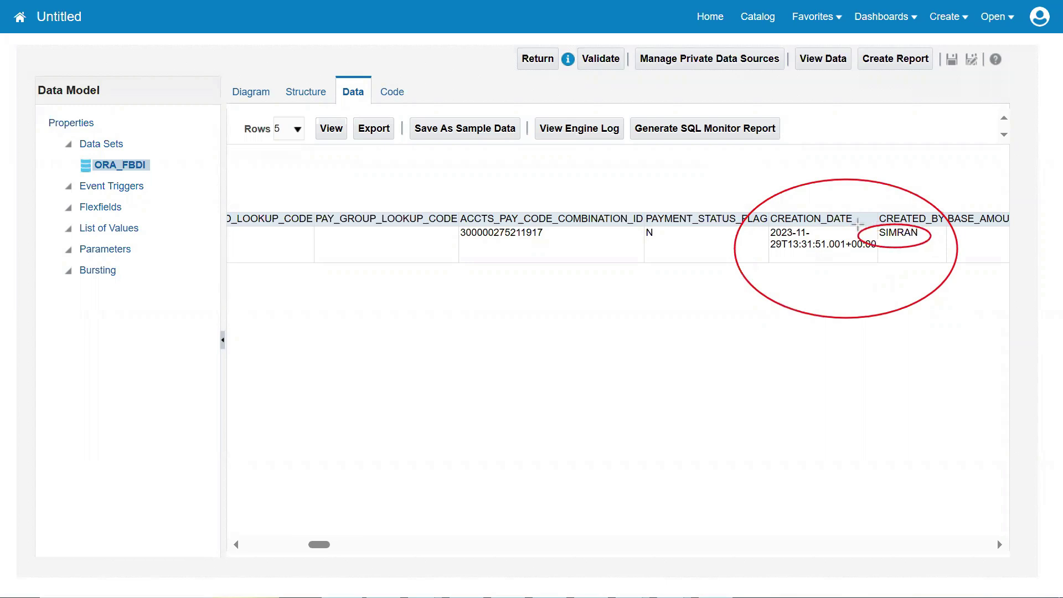
drag(767, 225, 813, 261)
key(e)
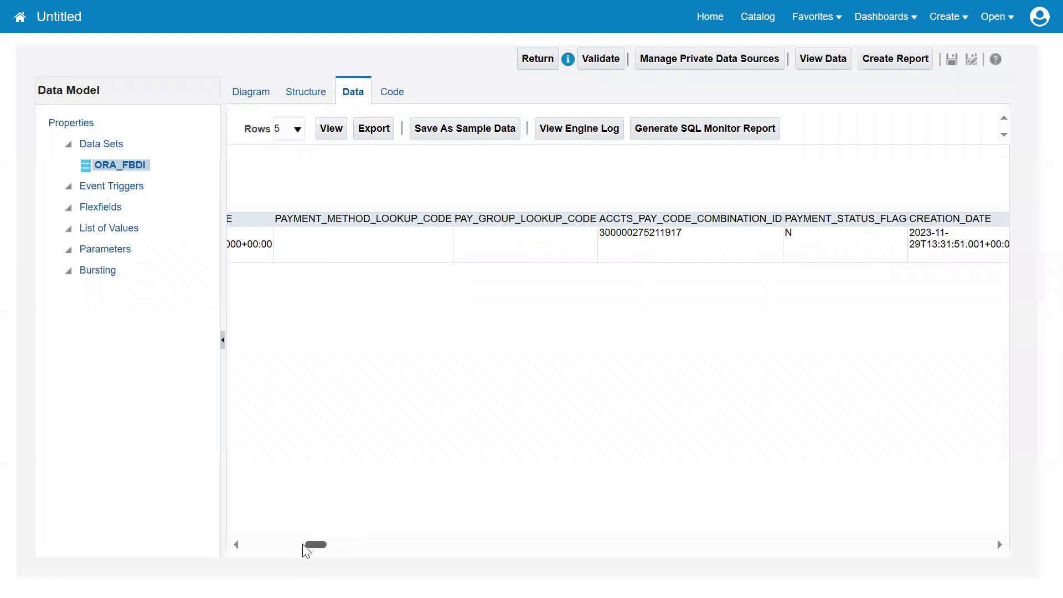
drag(304, 546, 244, 545)
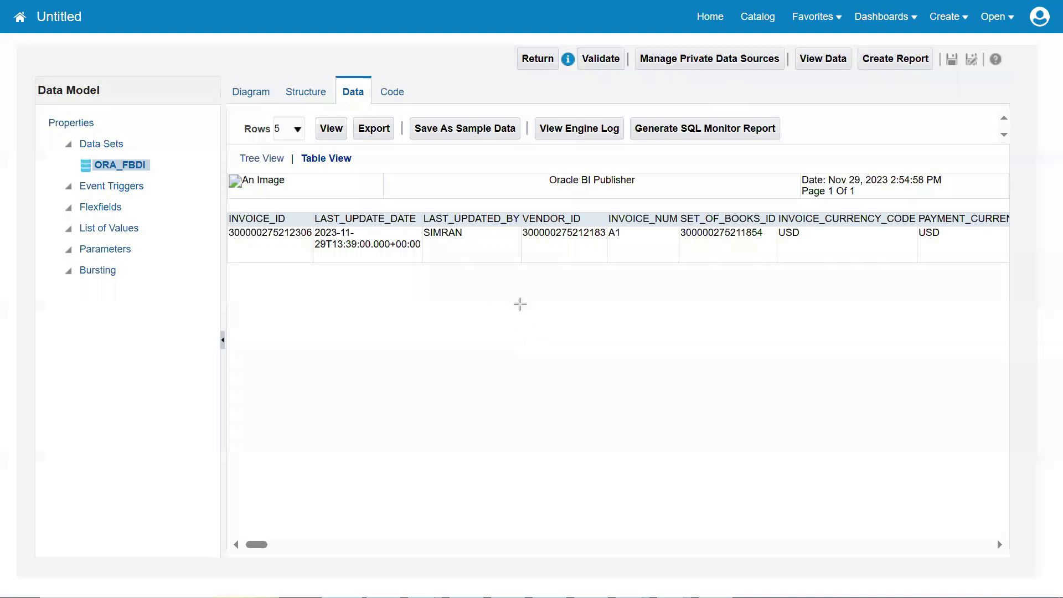
drag(537, 328, 299, 180)
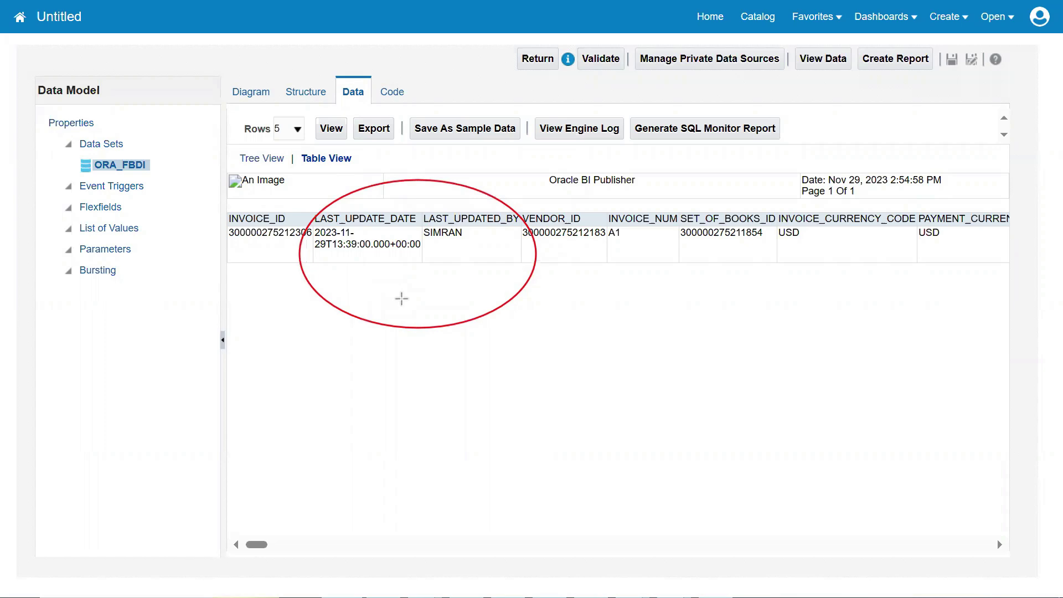
key(alt+Tab)
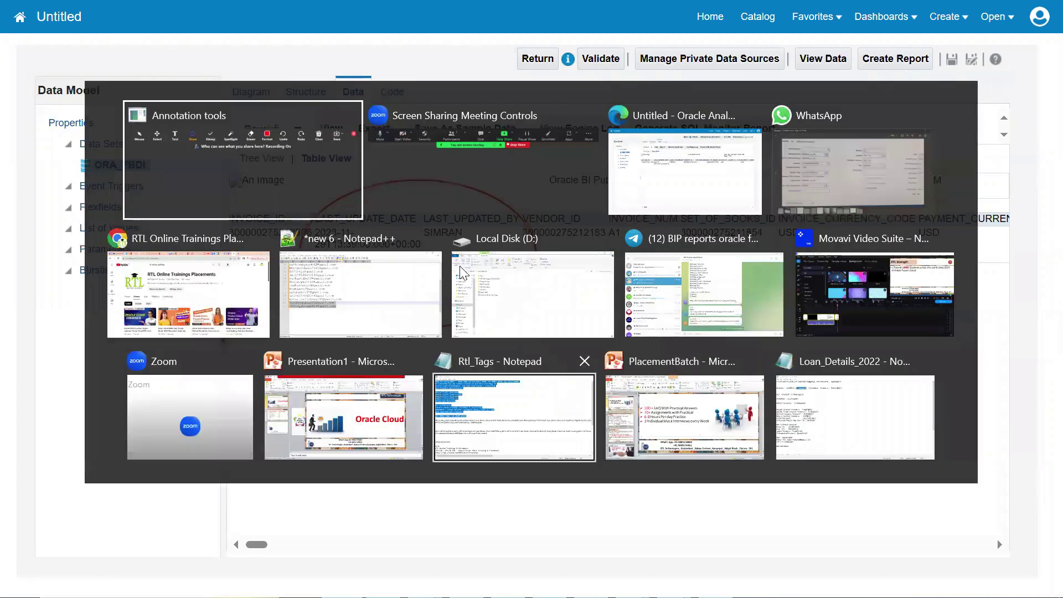
Step: Switch windows and return to the Reports and Analytics browser tab
key(alt+Tab)
key(alt+Tab)
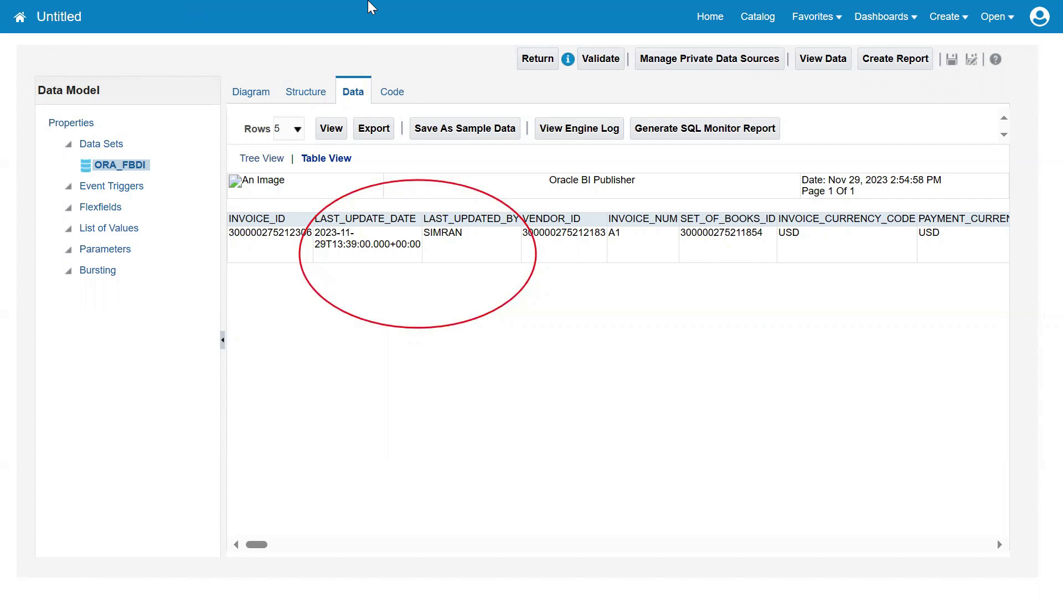
mouse_move(609, 7)
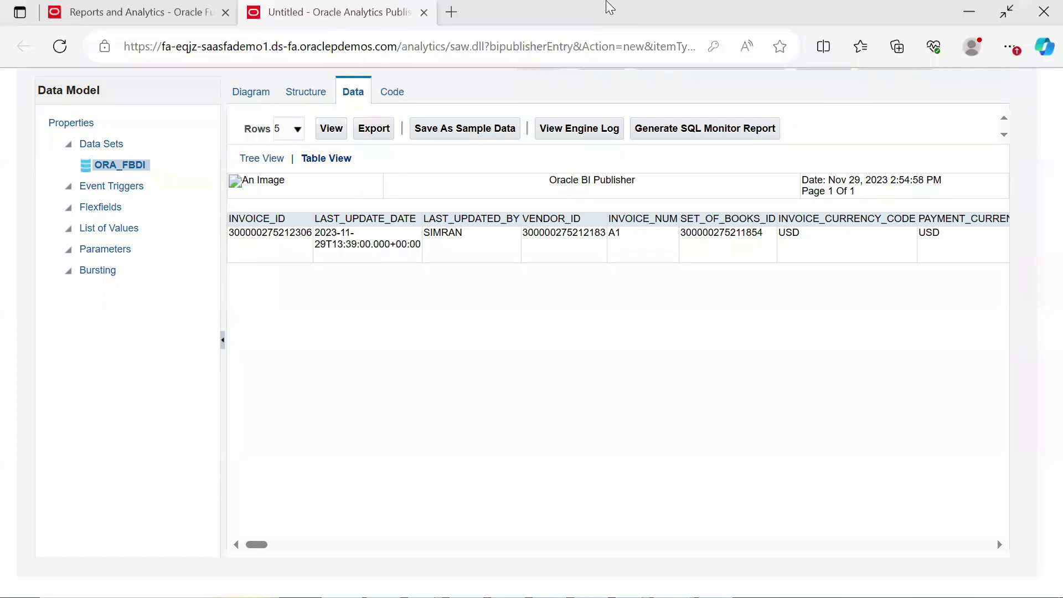
click(116, 12)
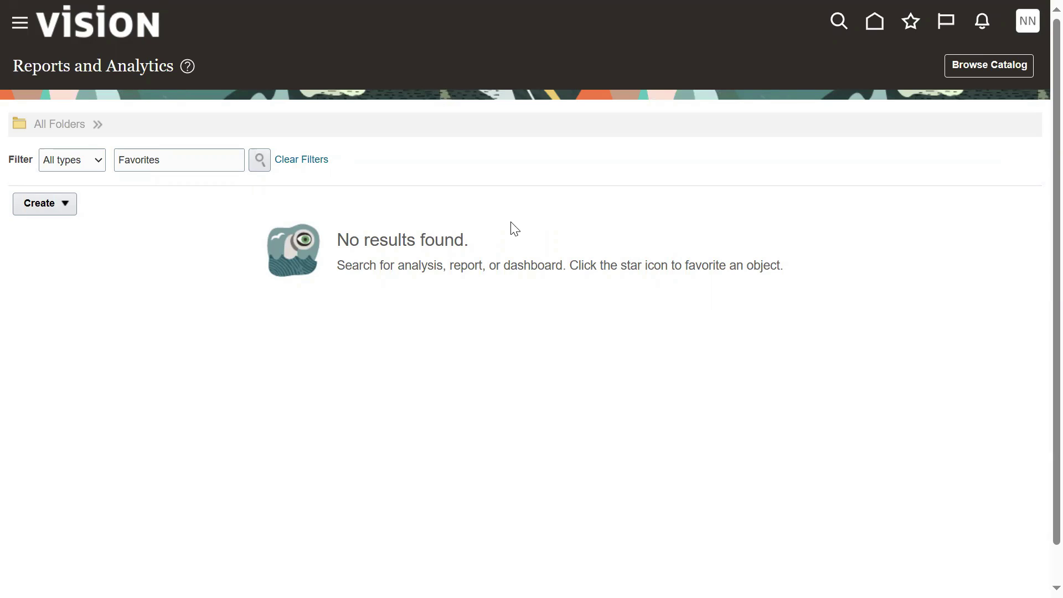
Step: Return to the 'Untitled - Oracle Analytics Publisher' data model tab, then bring up the open-windows switcher
mouse_move(390, 4)
click(362, 16)
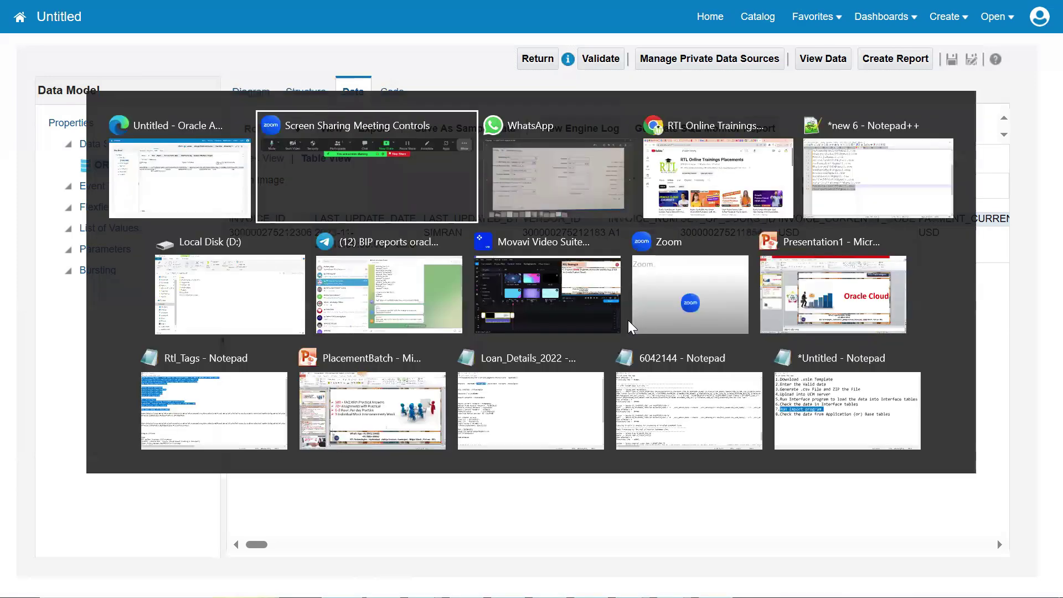
key(alt+Tab)
Step: Switch to the Chrome window showing the RTL Online Trainings Placements channel's Videos page
key(Tab)
key(Tab)
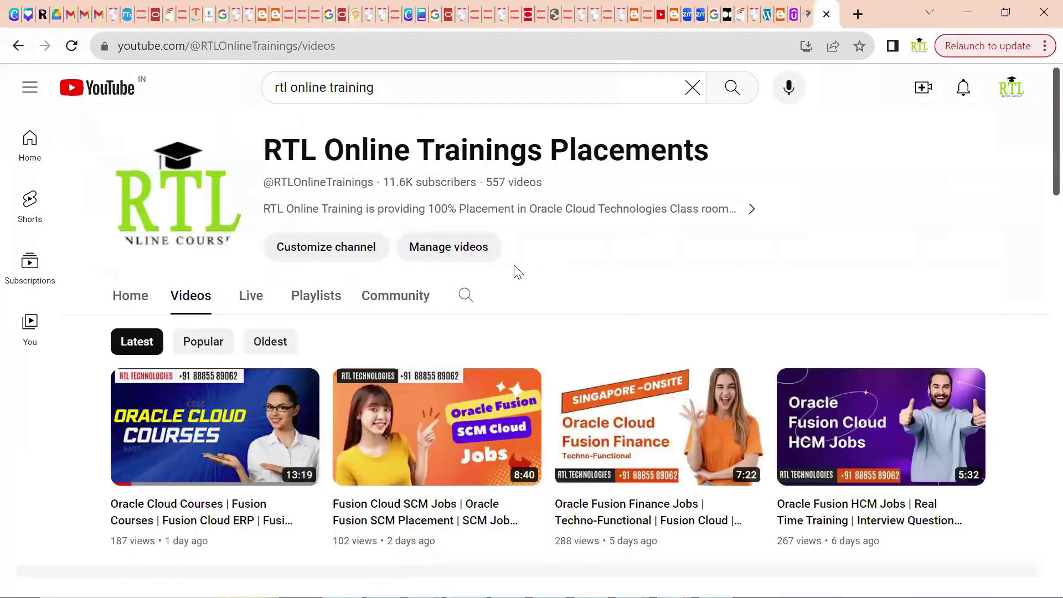